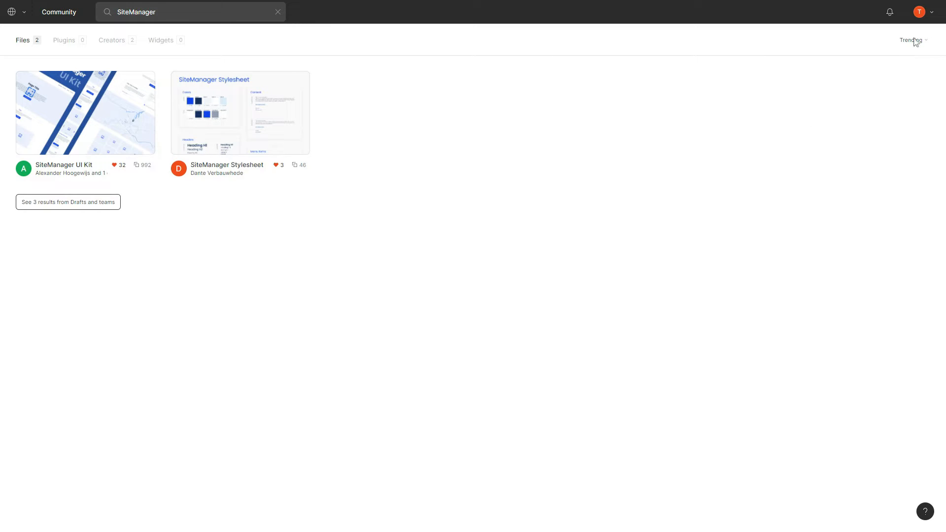
# Check the Figma account's existing personal access token in the Account settings, then close settings
pyautogui.click(926, 18)
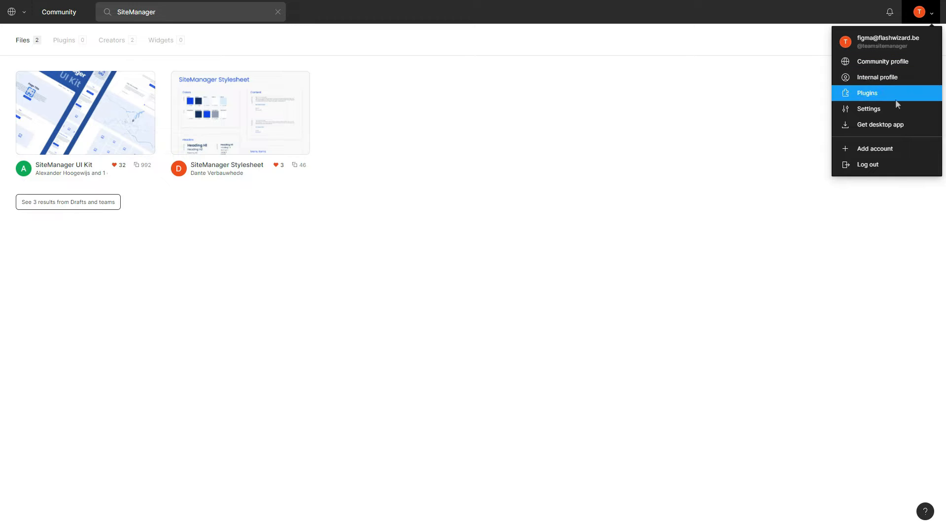
pyautogui.click(879, 109)
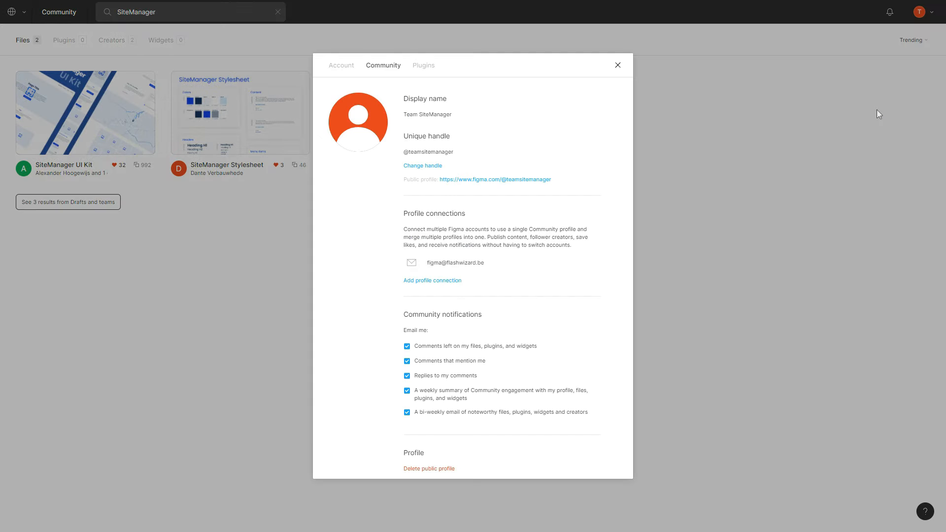
pyautogui.click(341, 65)
pyautogui.scroll(-5, 478, 225)
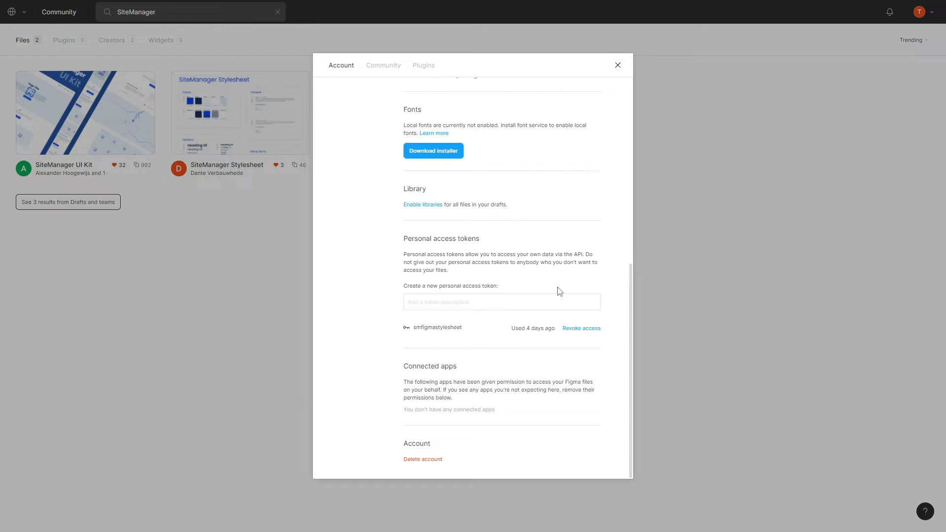
pyautogui.click(618, 65)
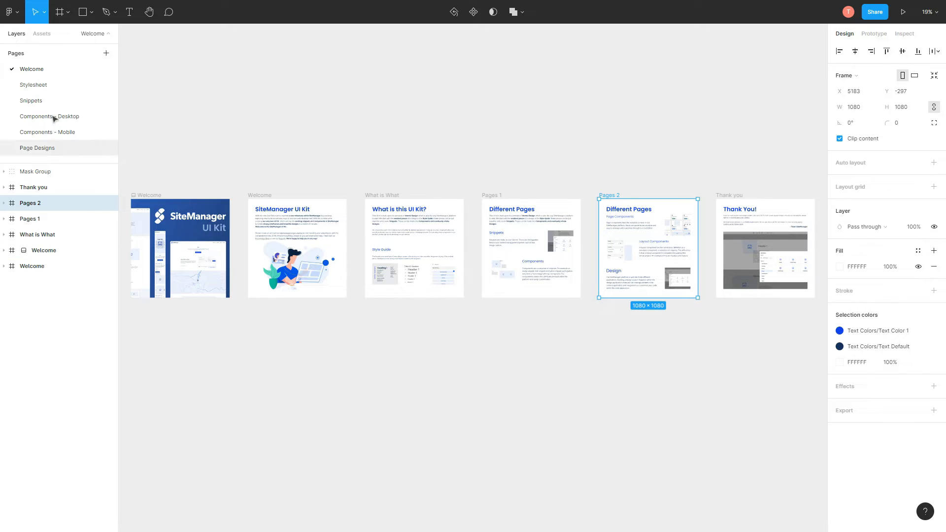
# Inspect the UI kit's Stylesheet page, including the Heading H1 font, then go to Page Designs
pyautogui.click(50, 85)
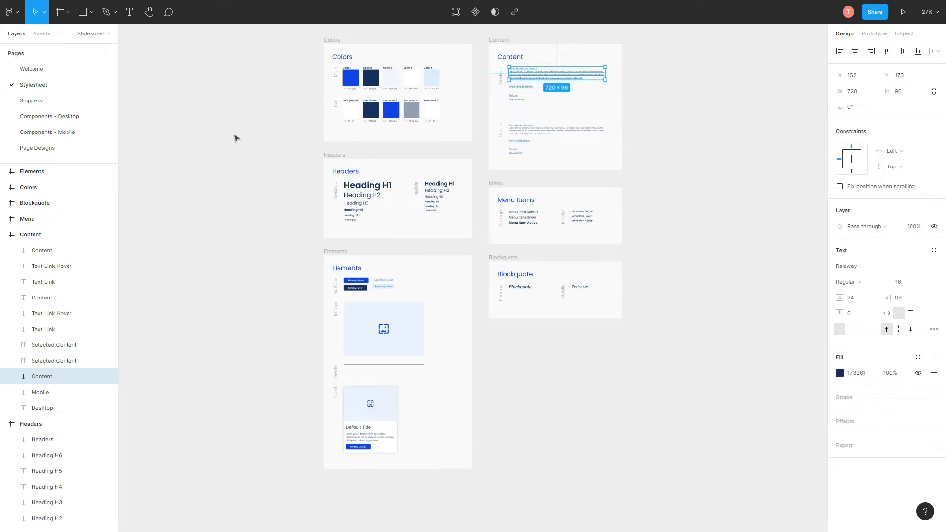
pyautogui.click(359, 188)
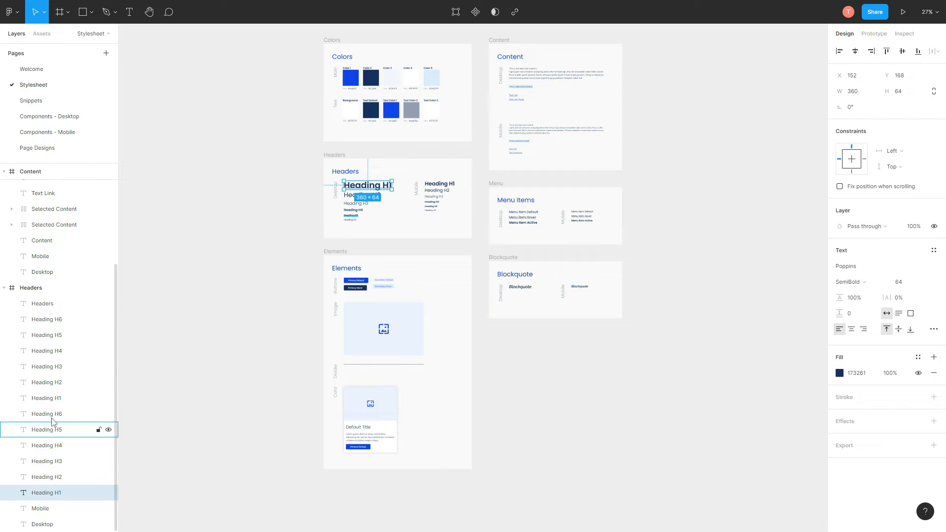
pyautogui.click(322, 221)
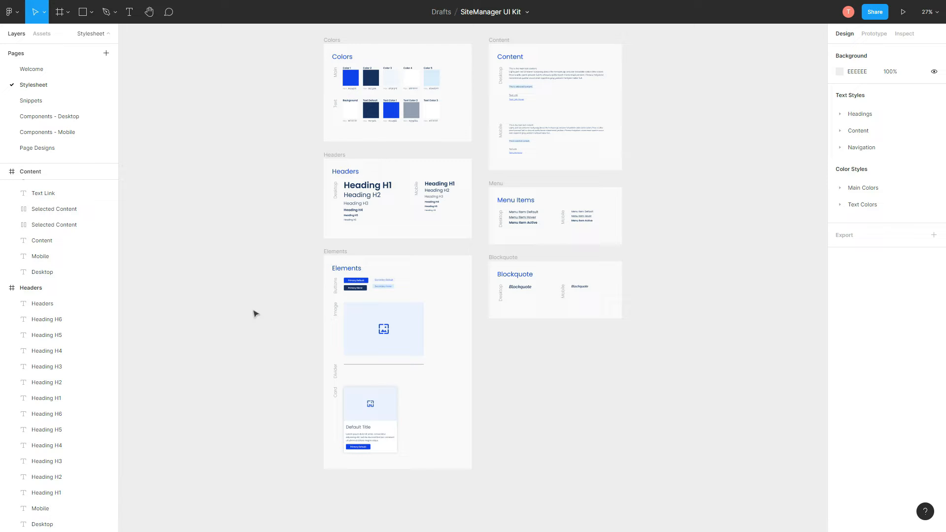
pyautogui.click(64, 153)
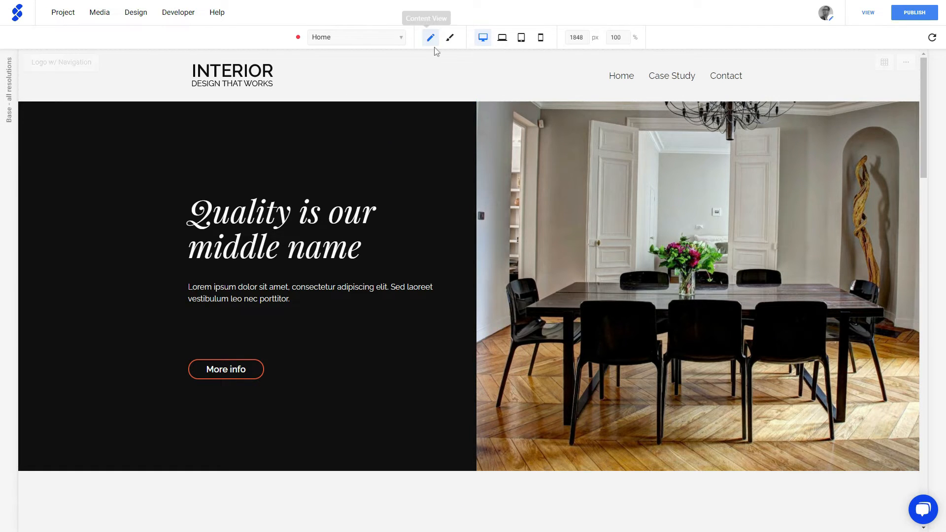
# Switch to Design View and open the site's Stylesheet page to review its colours and headers
pyautogui.click(450, 38)
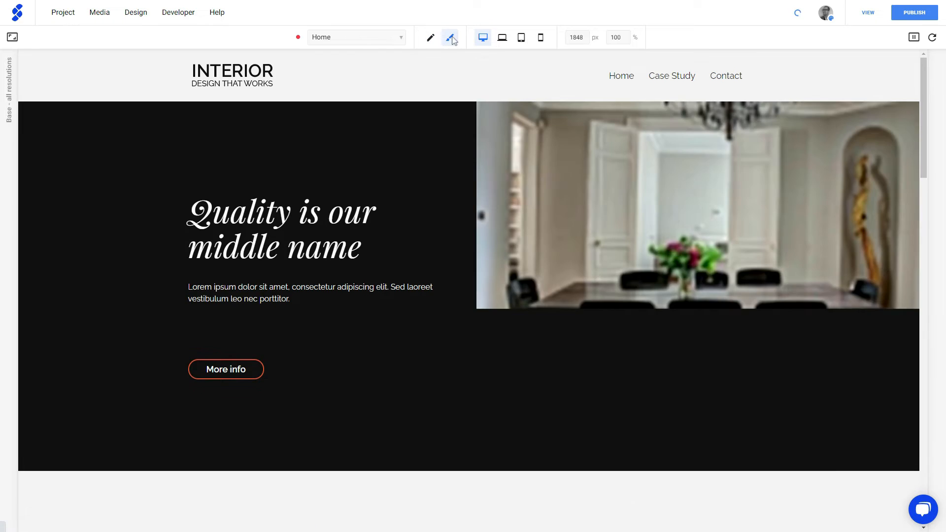
pyautogui.click(380, 38)
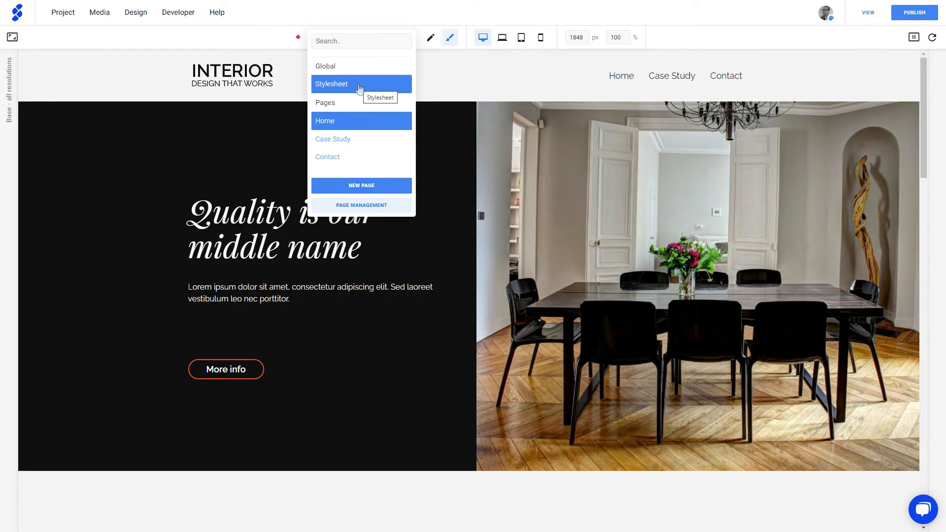
pyautogui.click(359, 88)
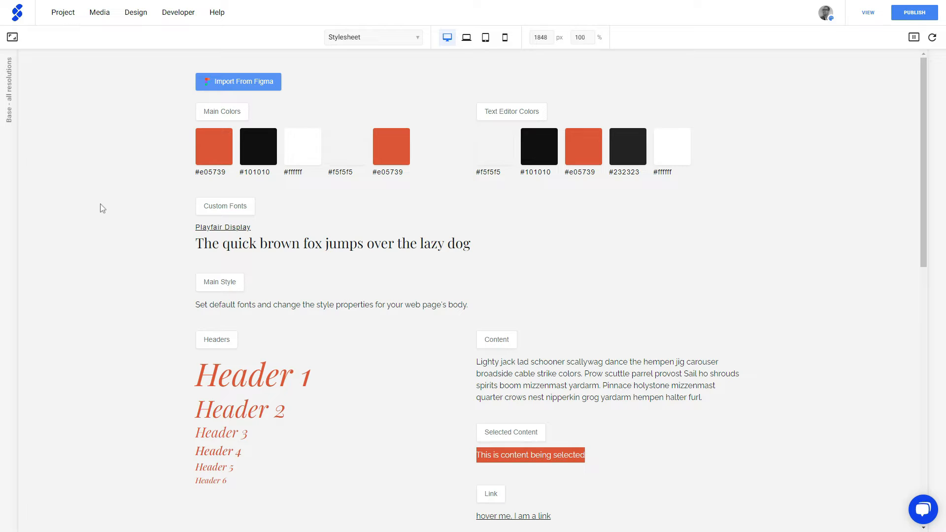
pyautogui.scroll(-7, 99, 222)
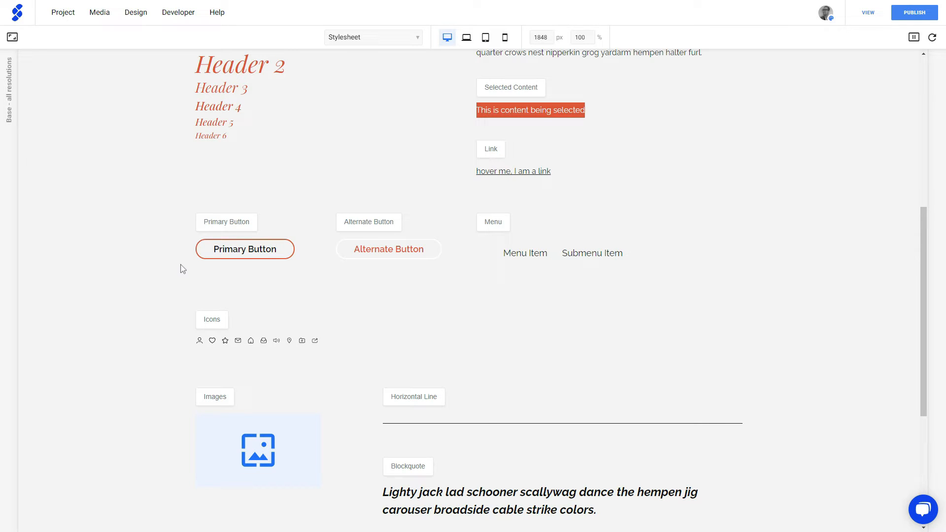
pyautogui.scroll(7, 180, 267)
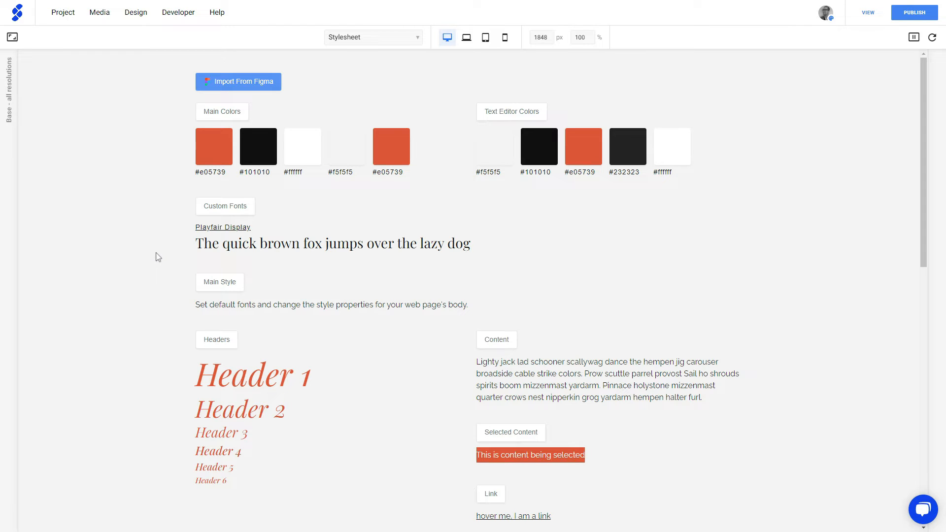
pyautogui.click(263, 382)
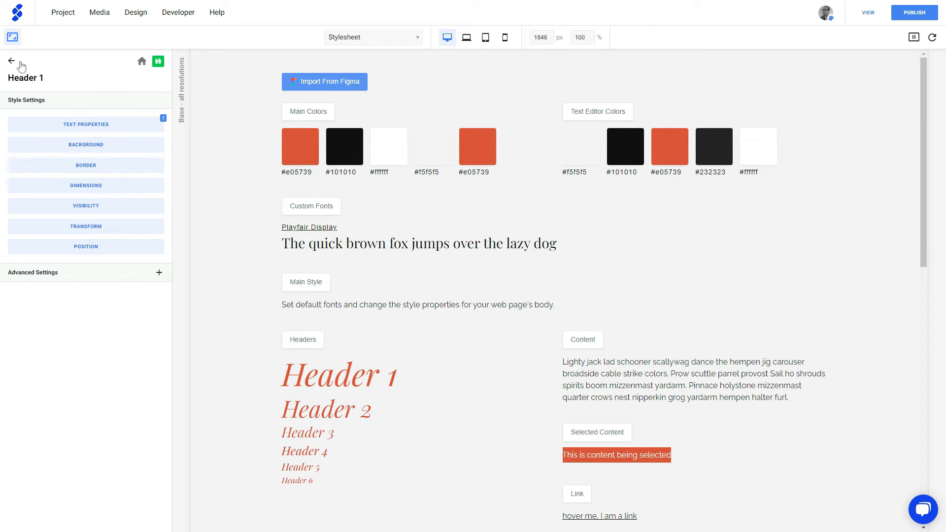
pyautogui.click(142, 62)
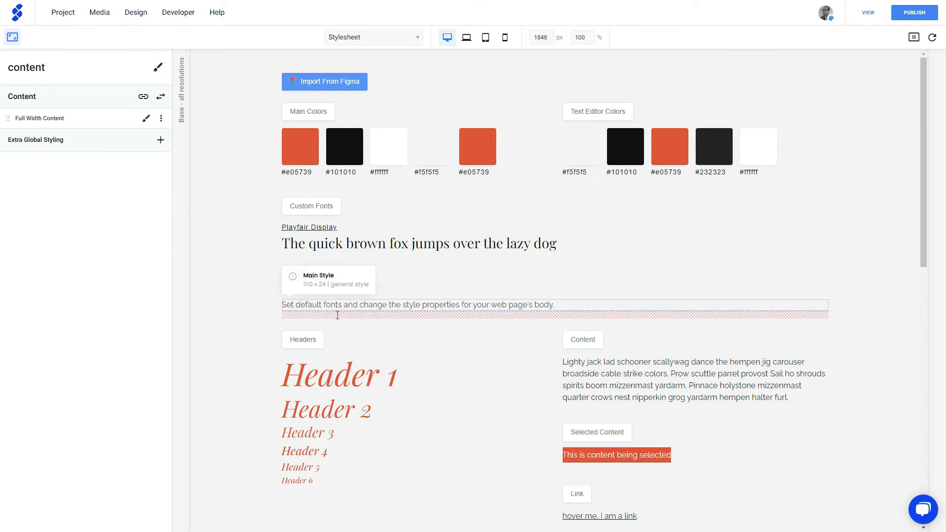
pyautogui.click(13, 37)
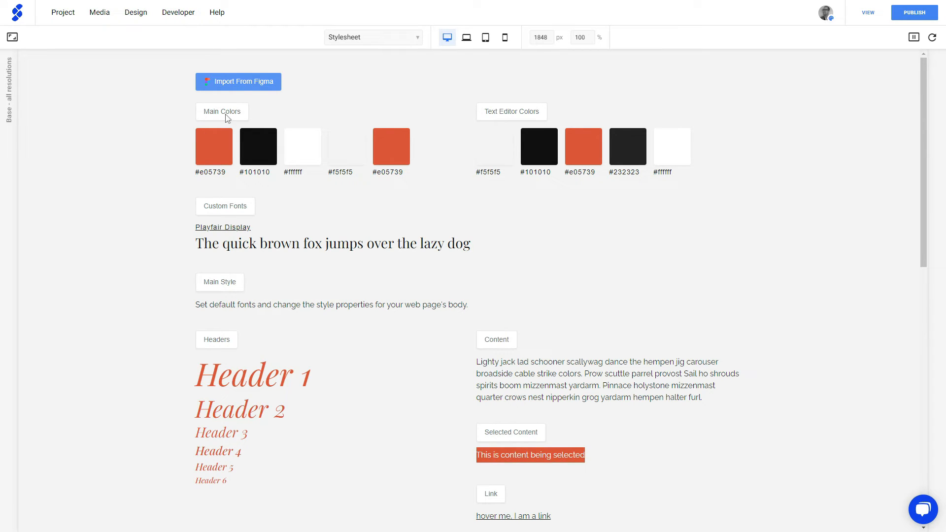
# Start Import from Figma, paste the API token and the UI Kit file URL, and continue
pyautogui.click(246, 88)
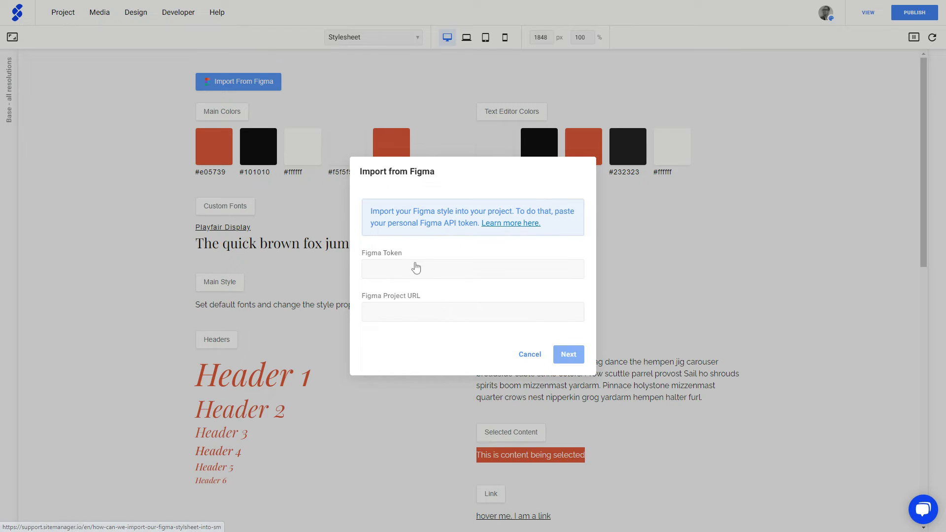
pyautogui.click(387, 268)
pyautogui.hotkey('ctrl', 'v')
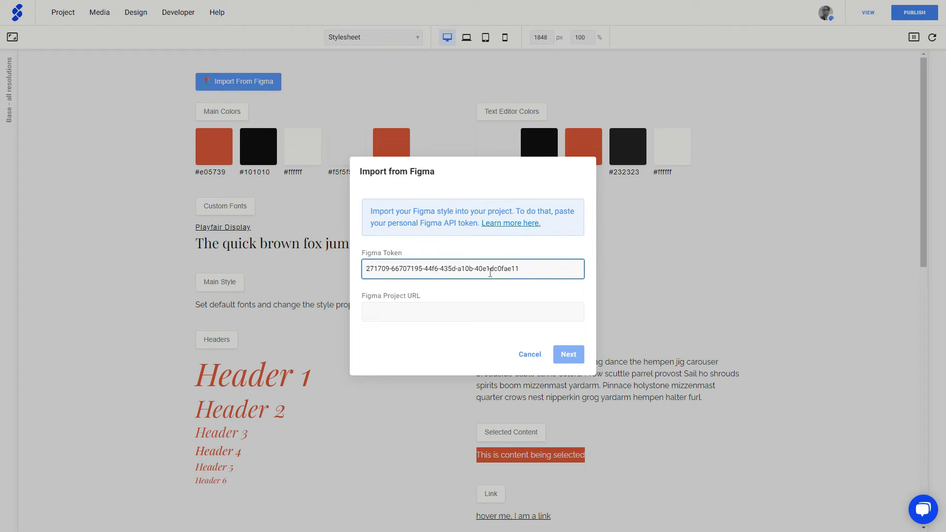
pyautogui.click(401, 312)
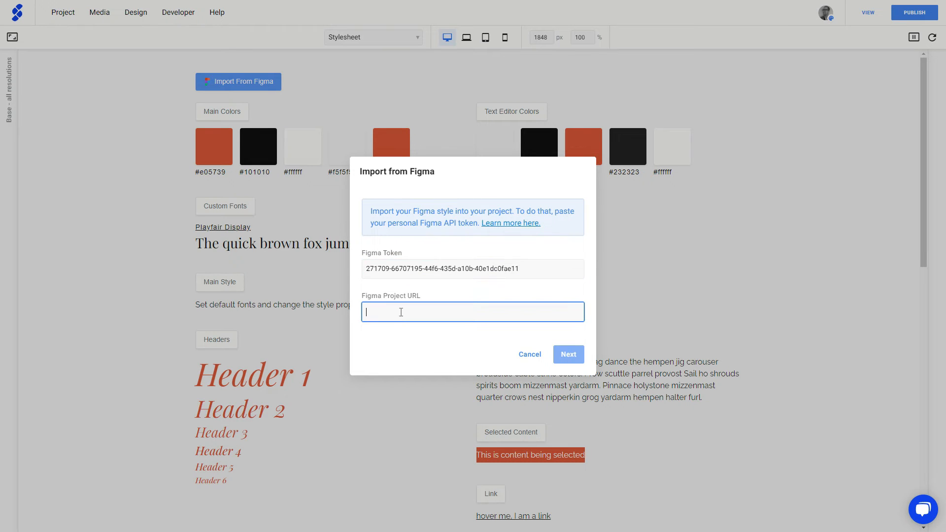
pyautogui.hotkey('alt', 'Tab')
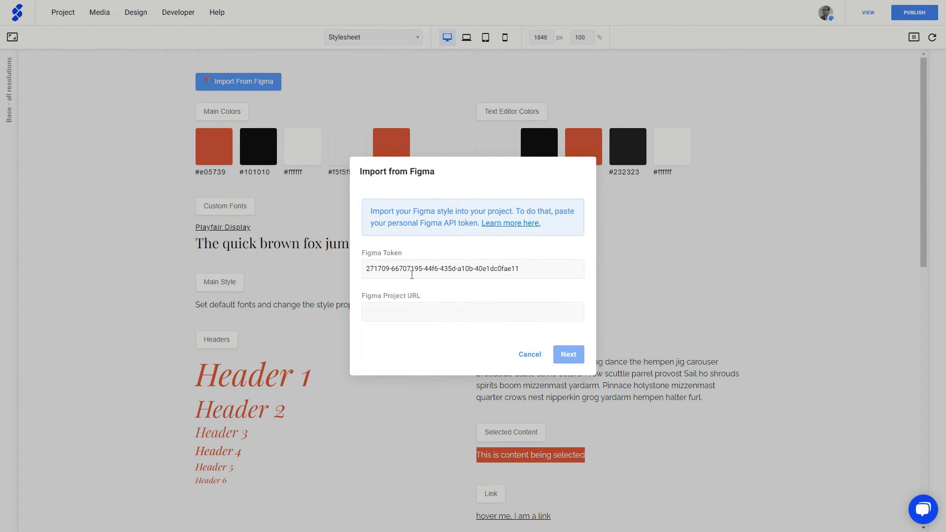
pyautogui.click(399, 317)
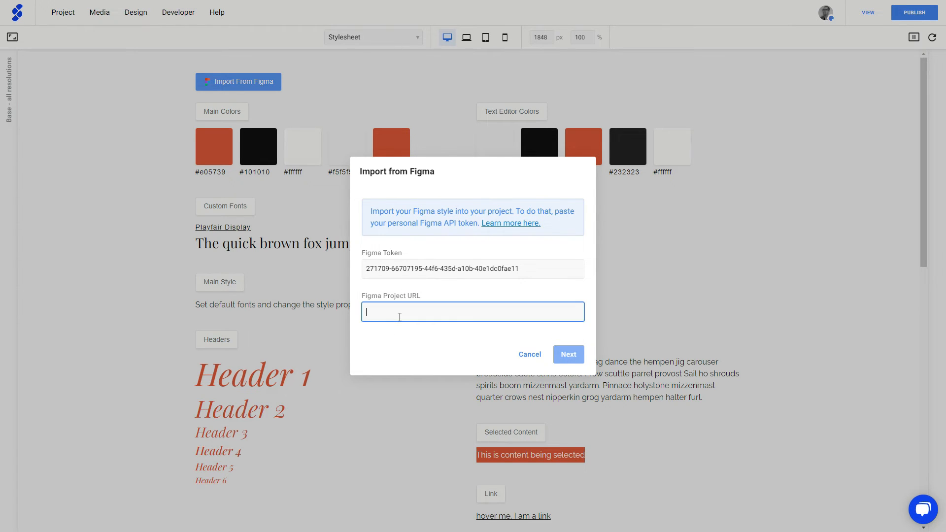
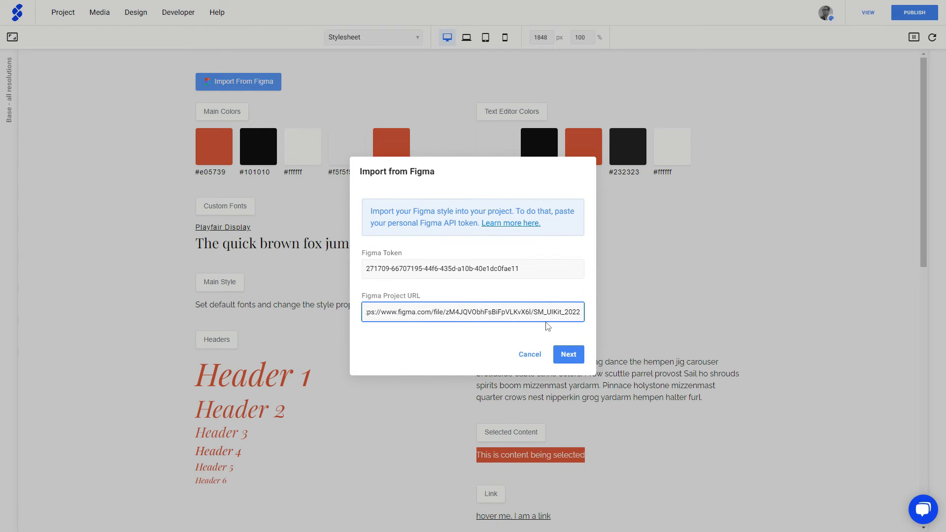
pyautogui.click(569, 355)
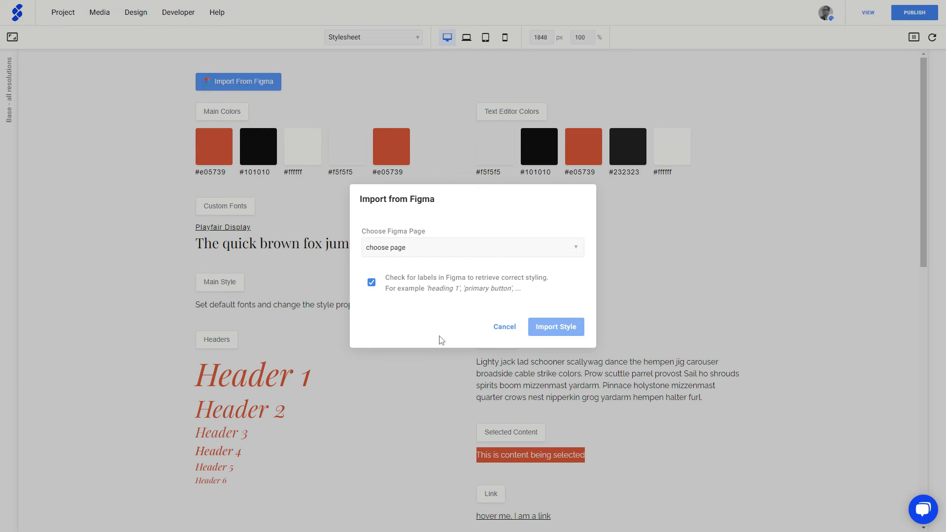
# Choose the Figma Stylesheet page as the source and import its styles
pyautogui.click(474, 251)
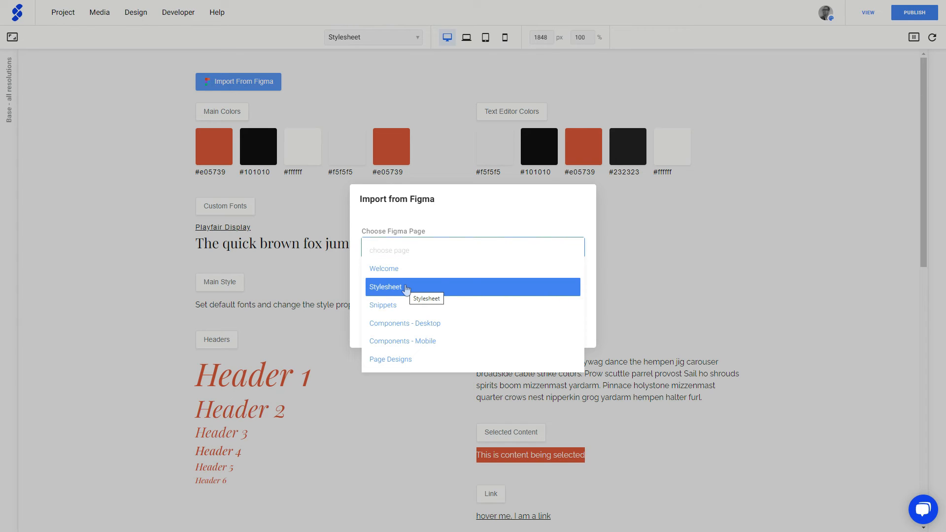
pyautogui.click(404, 290)
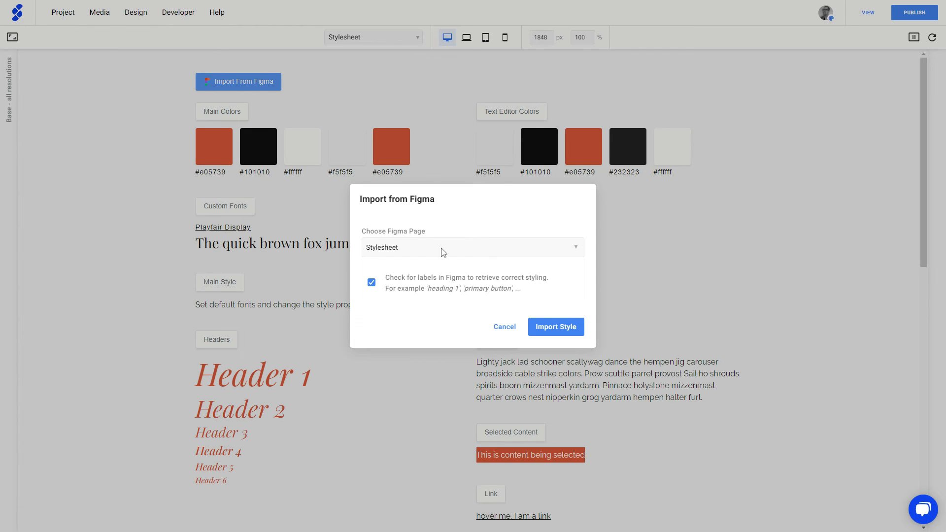
pyautogui.click(556, 328)
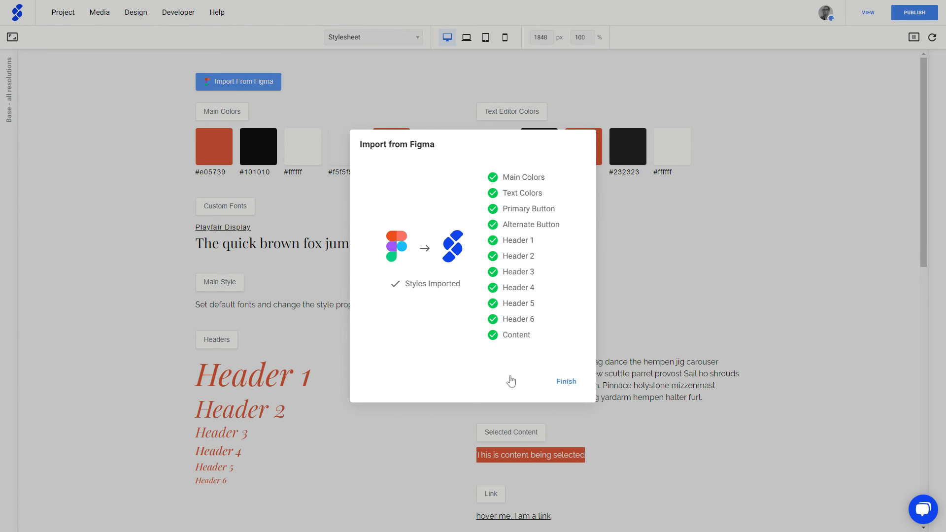
# Finish the import, applying the blue colours and Poppins/Raleway fonts to the stylesheet
pyautogui.click(566, 381)
pyautogui.scroll(-3, 148, 165)
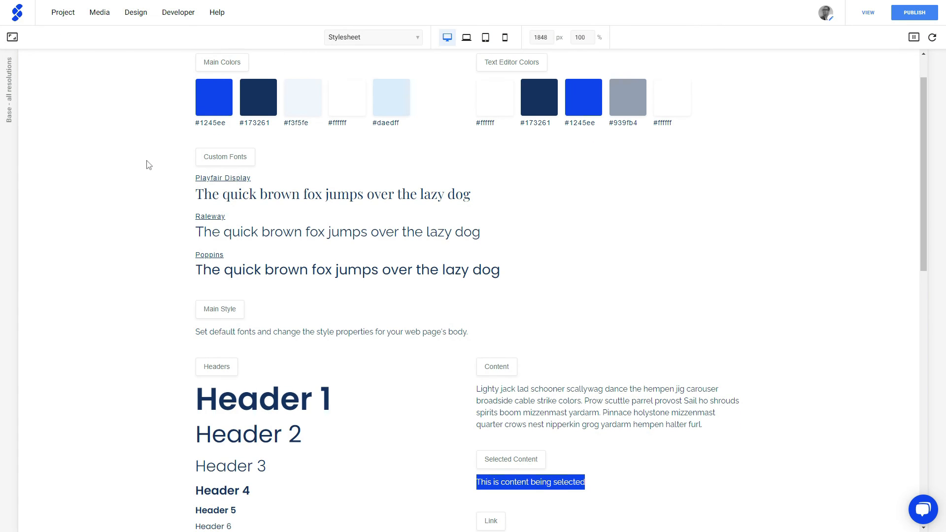
pyautogui.scroll(-4, 147, 165)
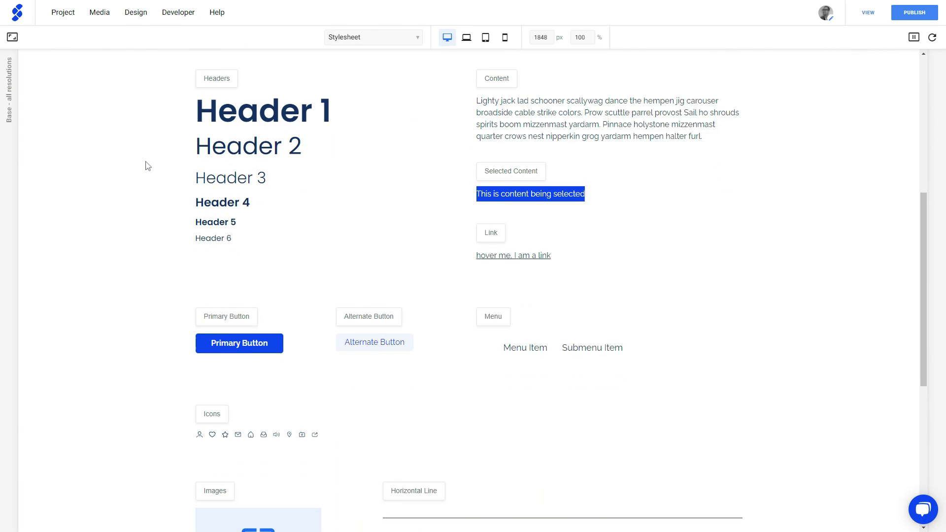
pyautogui.scroll(-7, 147, 164)
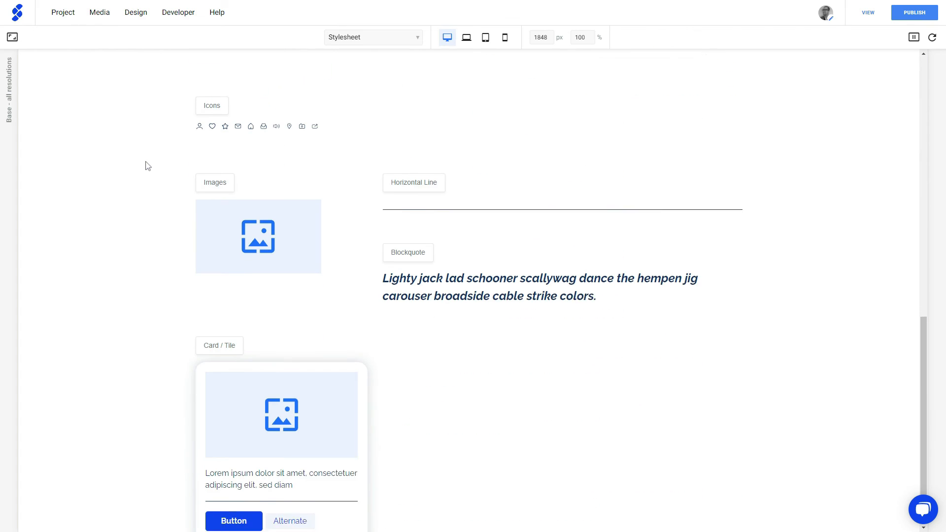
pyautogui.scroll(8, 145, 167)
pyautogui.scroll(6, 145, 167)
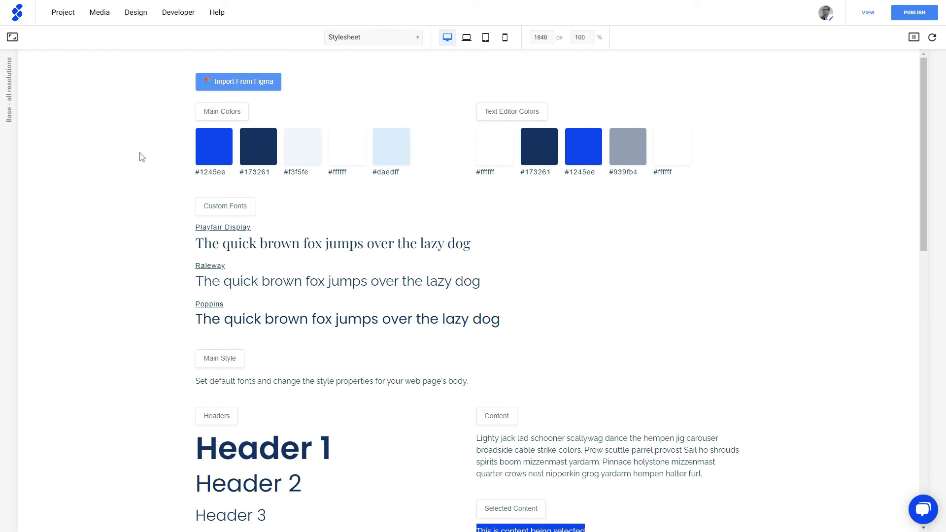
# Open the Home page to view it restyled in navy #173261 and blue #1245ee
pyautogui.click(344, 37)
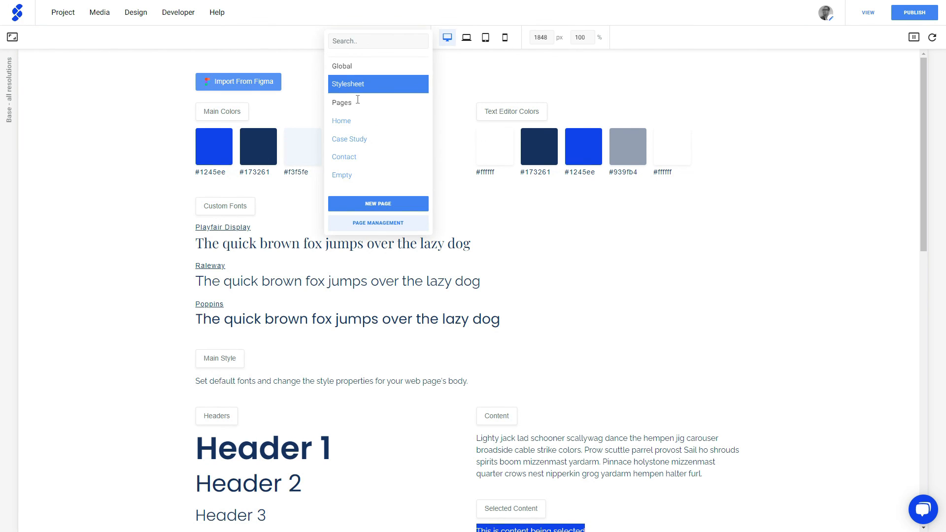
pyautogui.click(350, 122)
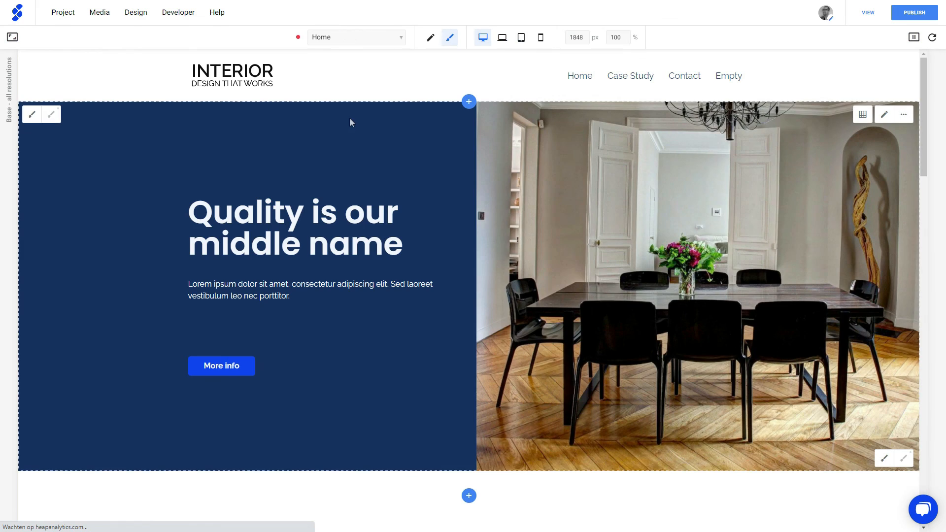
pyautogui.scroll(-5, 310, 261)
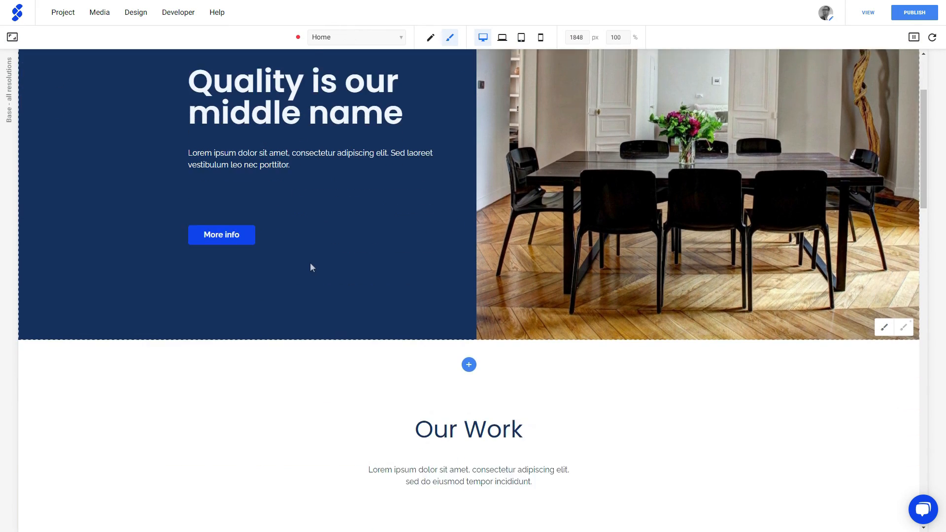
pyautogui.scroll(-11, 306, 258)
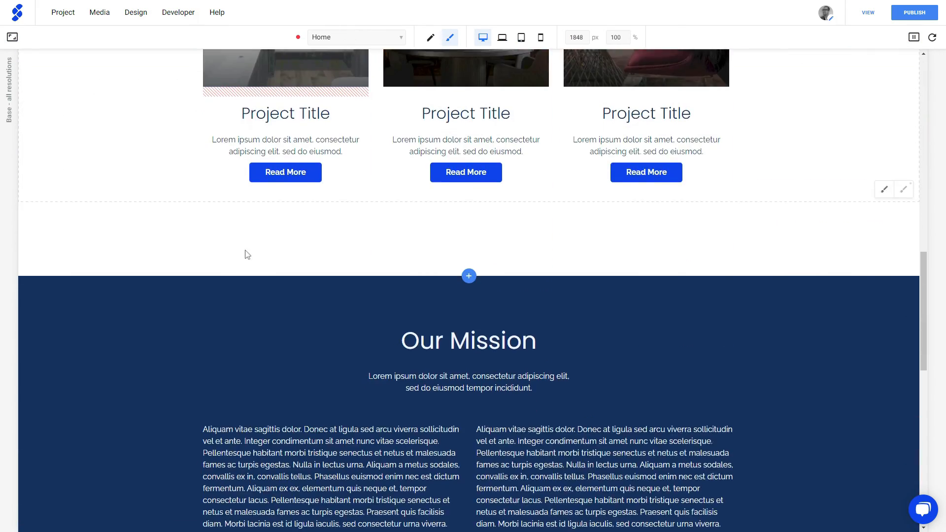
pyautogui.scroll(16, 245, 251)
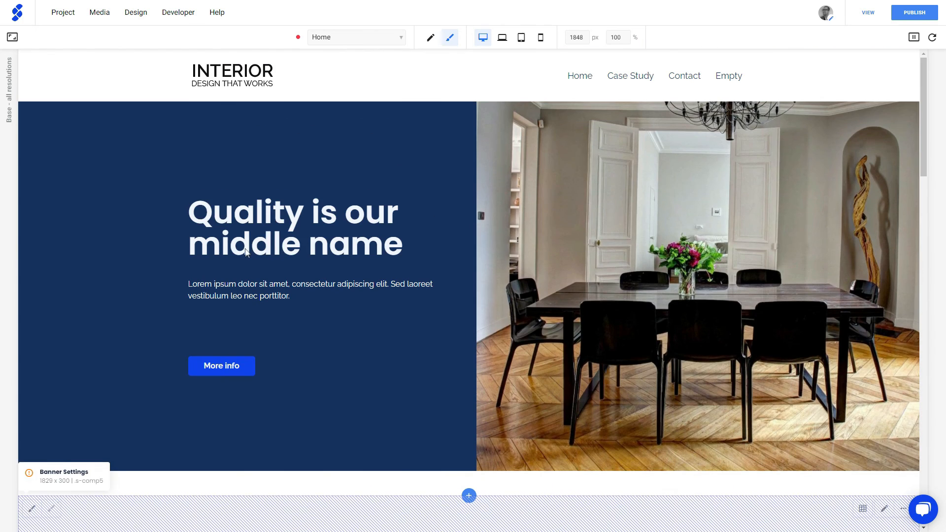